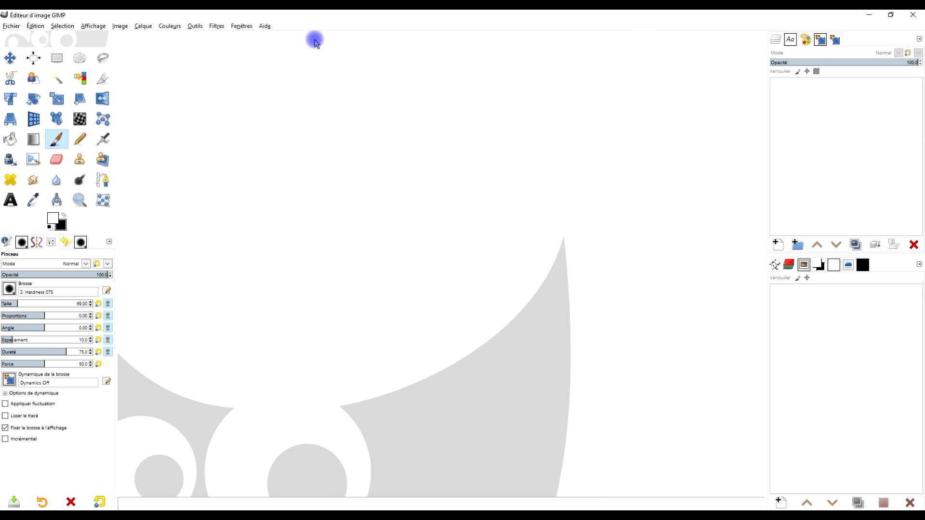
Step: Switch to the web browser and copy the full-size 4272×2848 Pixabay beach photo
key(alt+Tab)
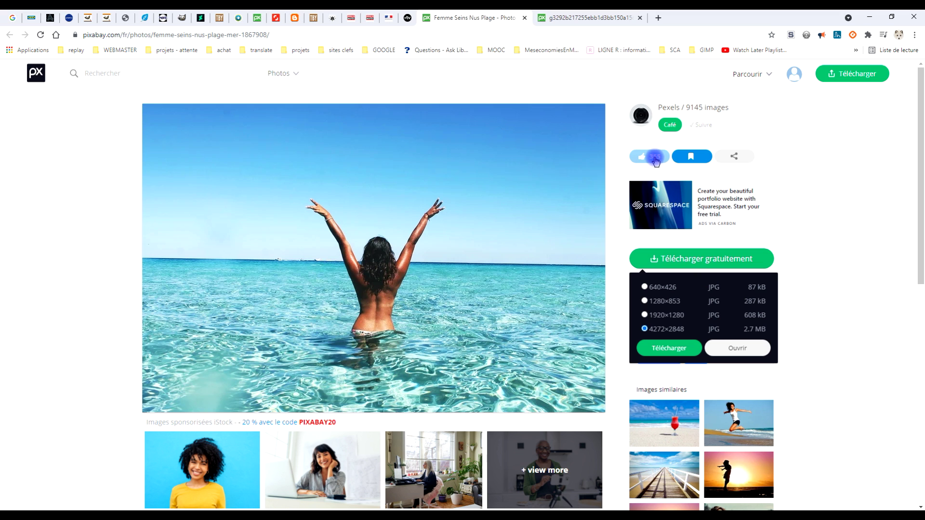
click(694, 259)
click(703, 260)
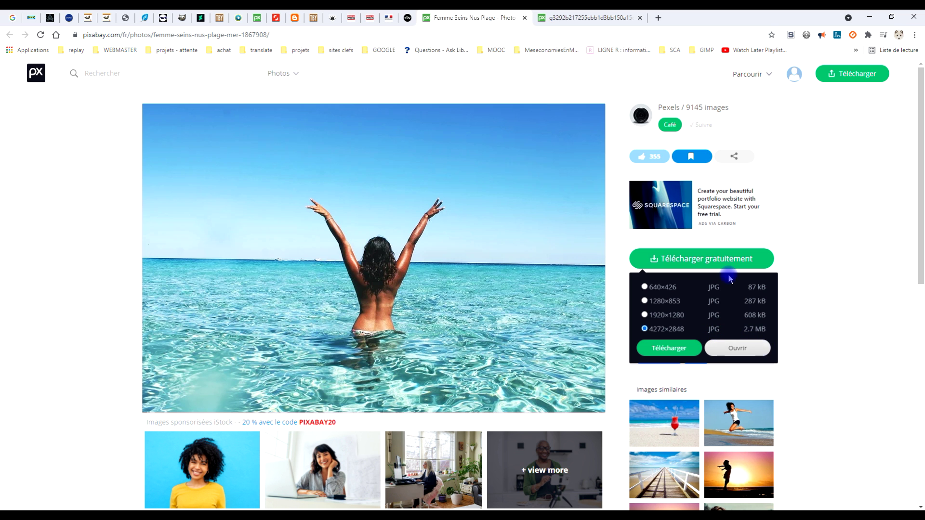
click(569, 17)
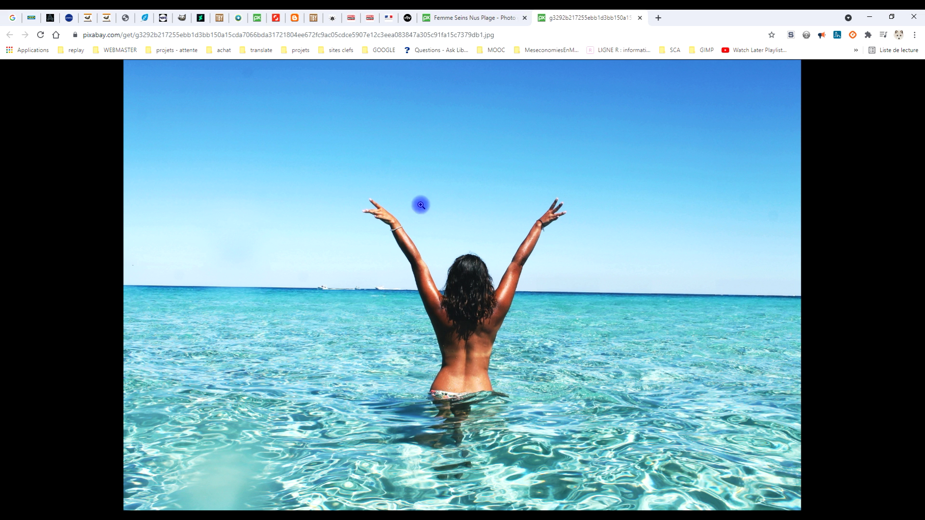
right_click(460, 179)
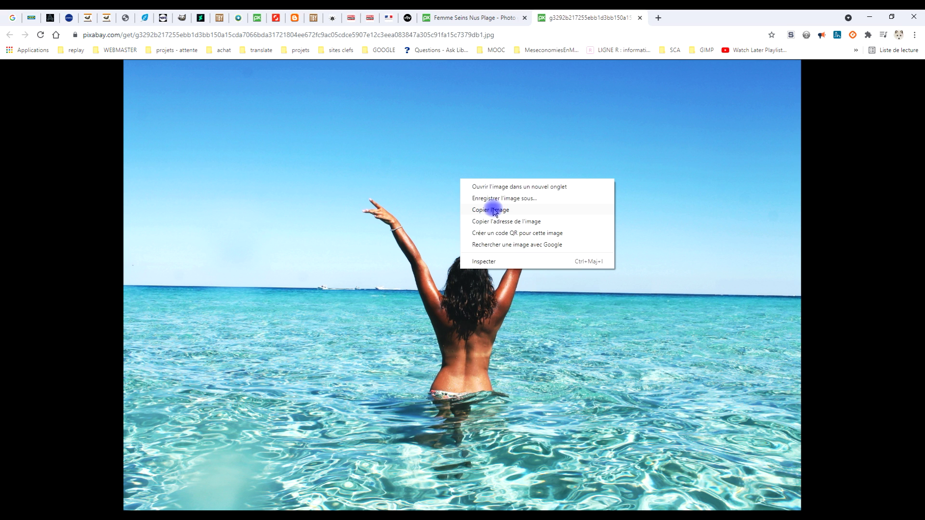
click(492, 211)
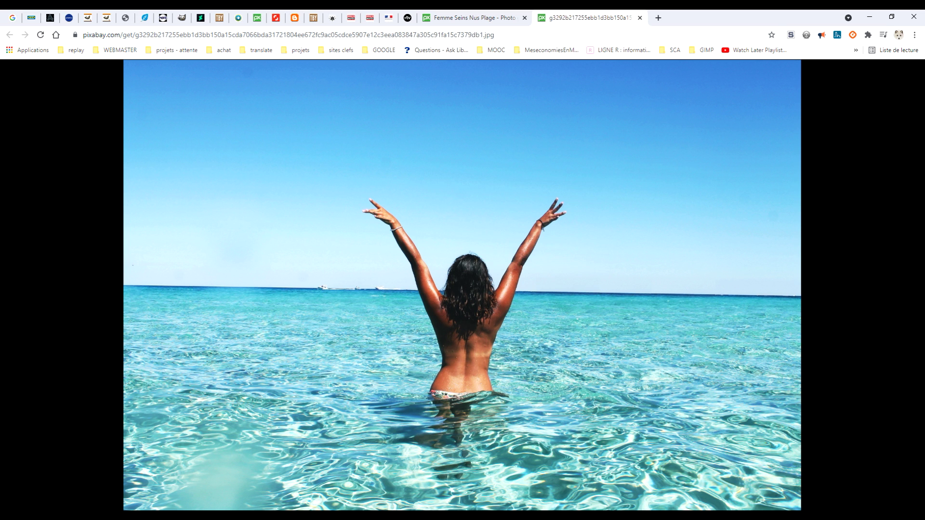
Step: Switch back to GIMP and paste the copied photo as a new image
key(alt+Tab)
click(87, 17)
click(35, 27)
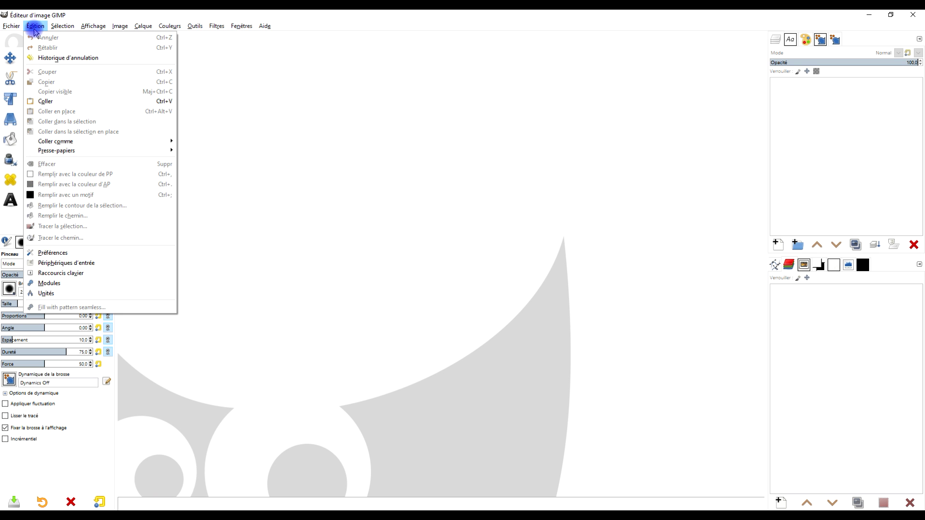
mouse_move(103, 141)
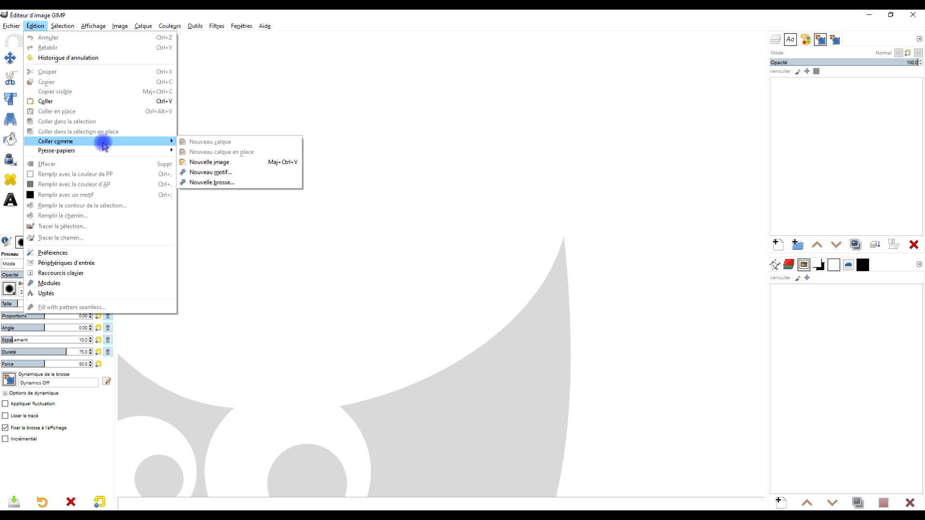
click(232, 162)
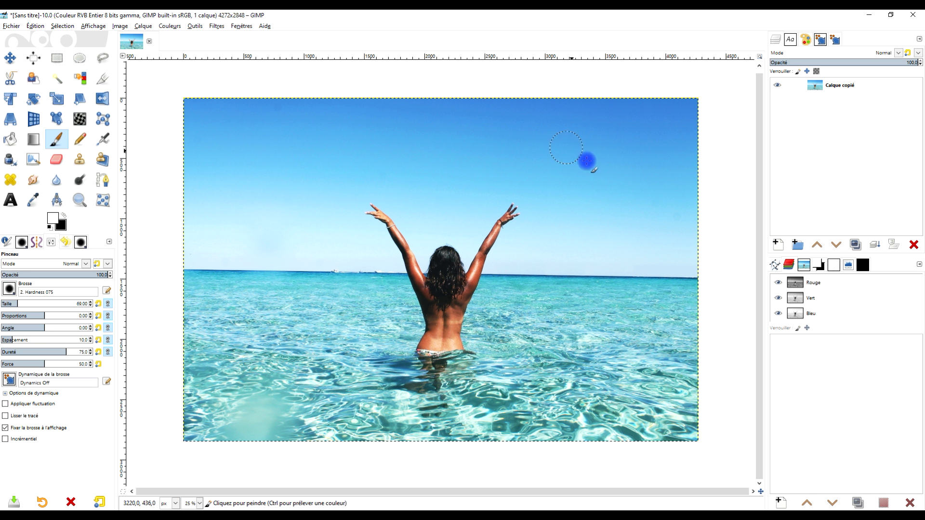
Step: Hide and show the red and green channels to examine how each contributes to the full photo
click(789, 293)
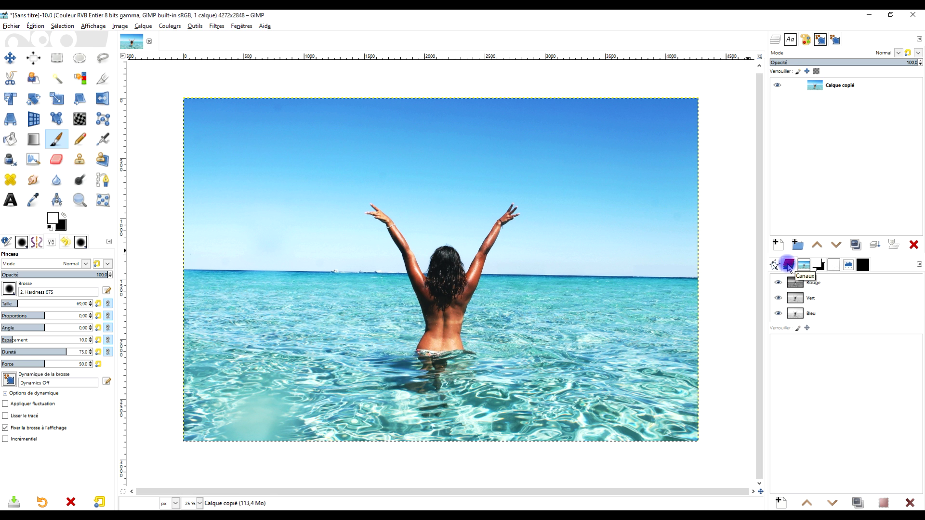
click(778, 283)
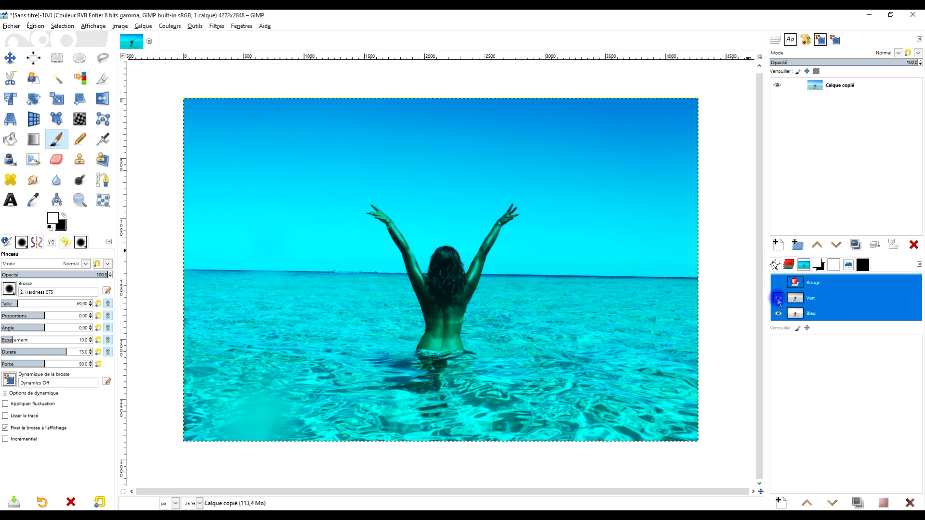
click(778, 297)
click(778, 298)
click(779, 283)
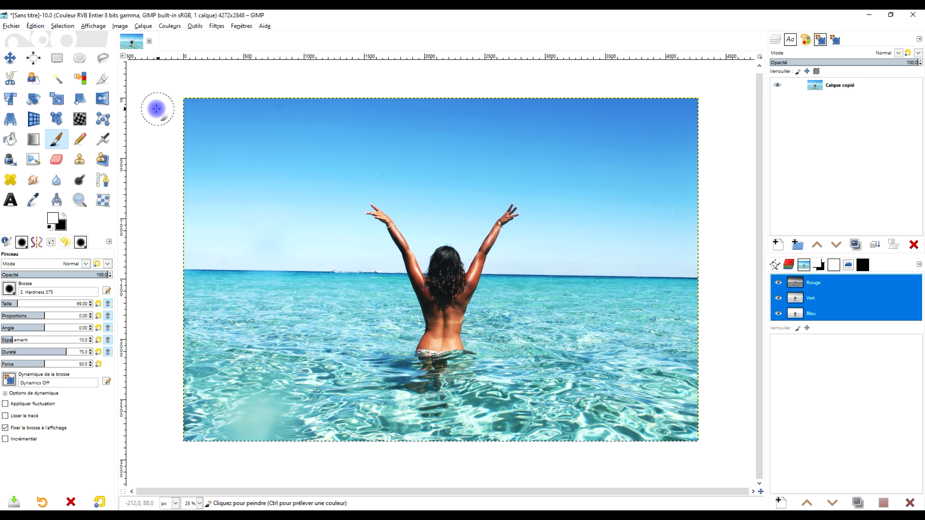
Step: Crop the photo closely around the woman with raised arms, to about 1424×1592 px, deleting the cropped pixels
click(102, 79)
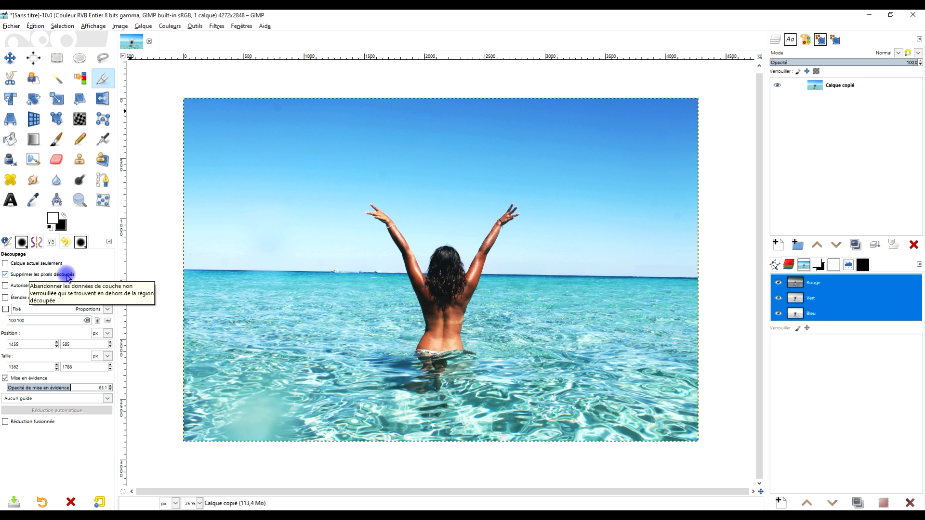
drag(359, 186, 530, 378)
click(469, 289)
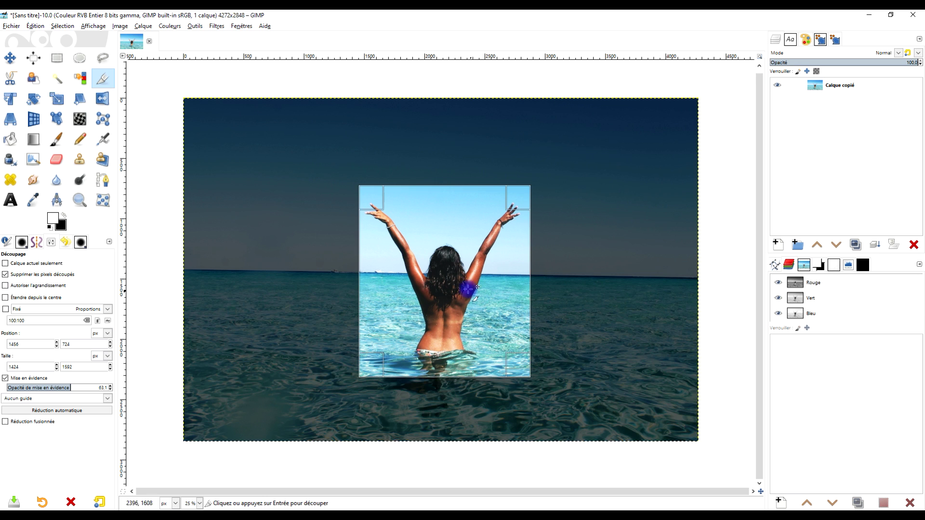
Step: Compare the cropped image in full colour with its blue channel alone by hiding and restoring the red and green channels
click(81, 201)
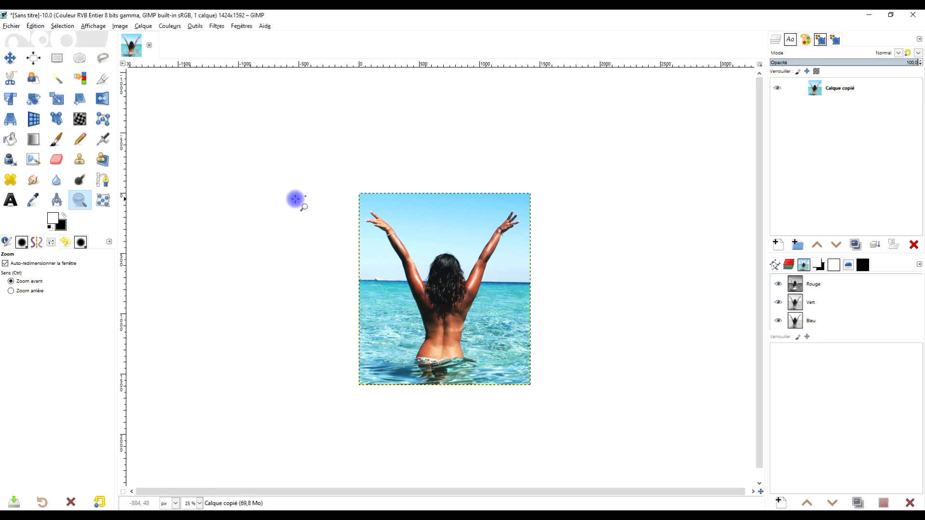
drag(351, 187, 544, 401)
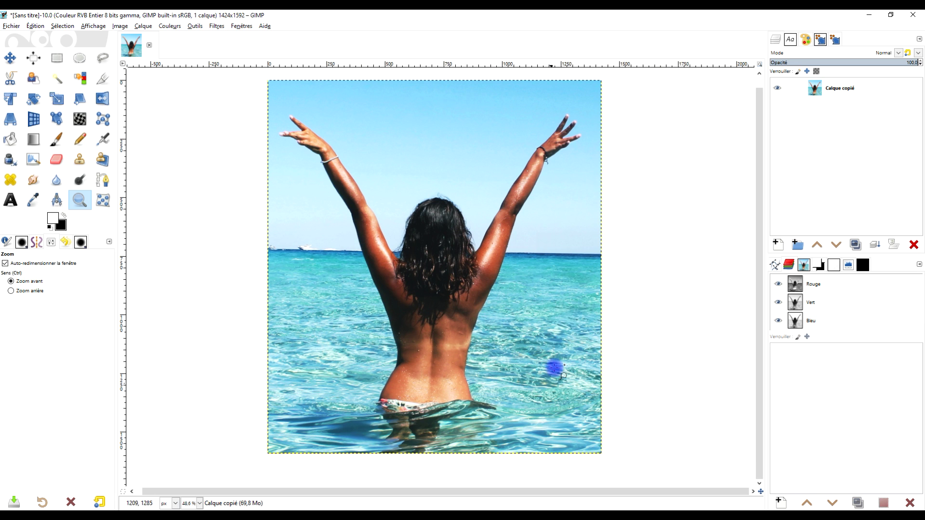
click(799, 288)
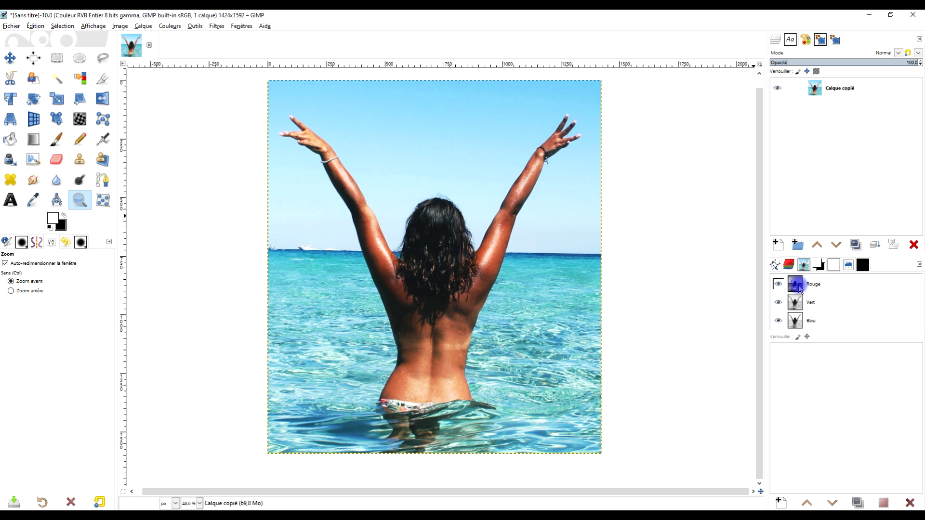
click(778, 284)
click(778, 302)
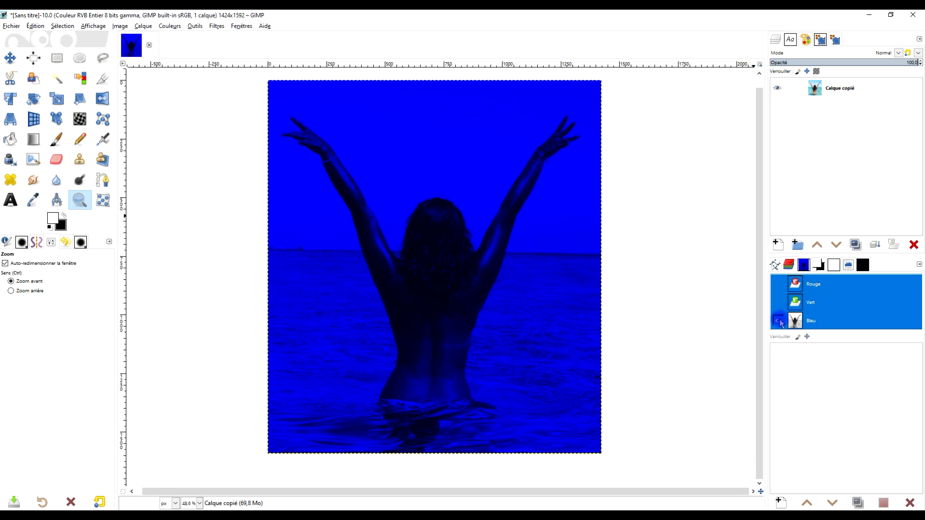
click(778, 303)
click(778, 284)
click(779, 302)
click(778, 284)
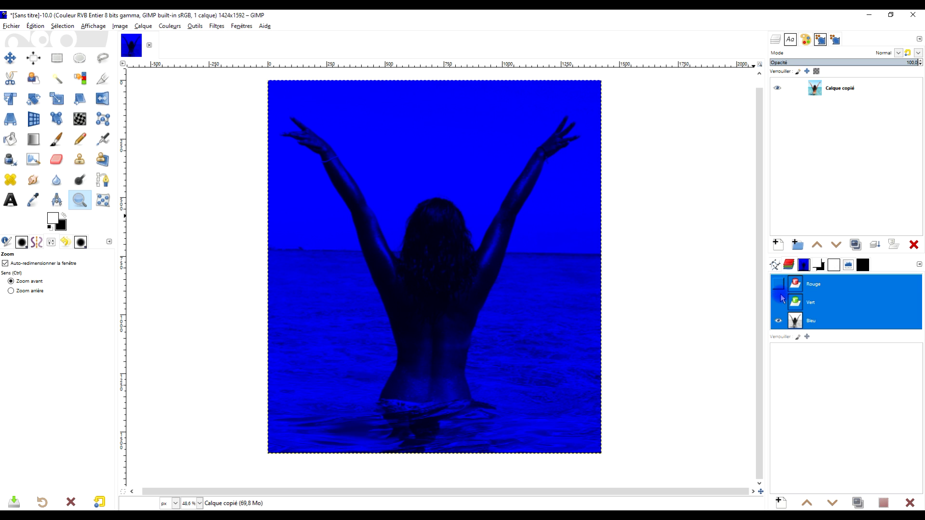
click(779, 303)
click(779, 284)
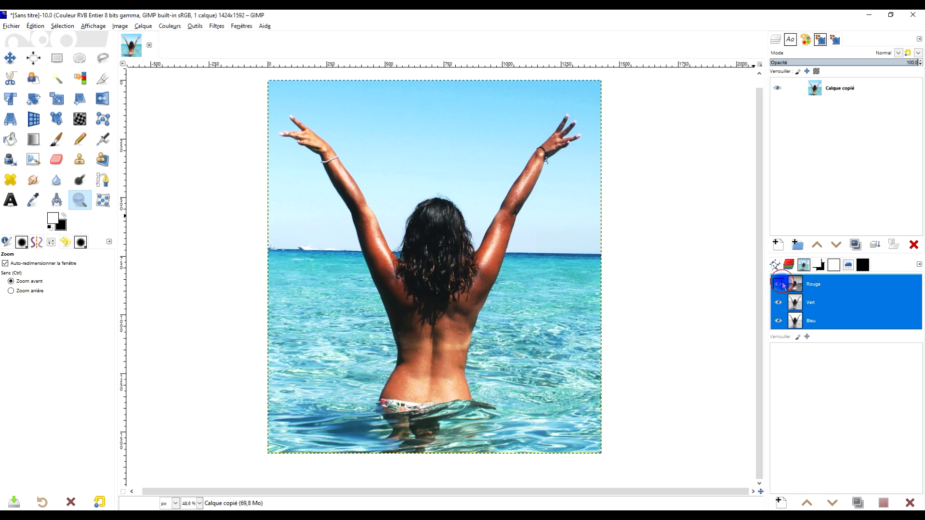
click(161, 31)
mouse_move(235, 195)
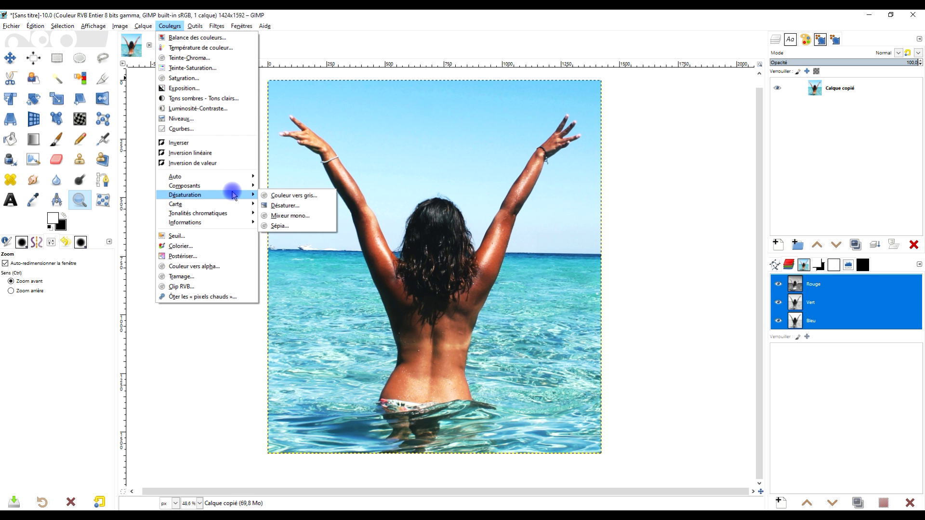
click(277, 205)
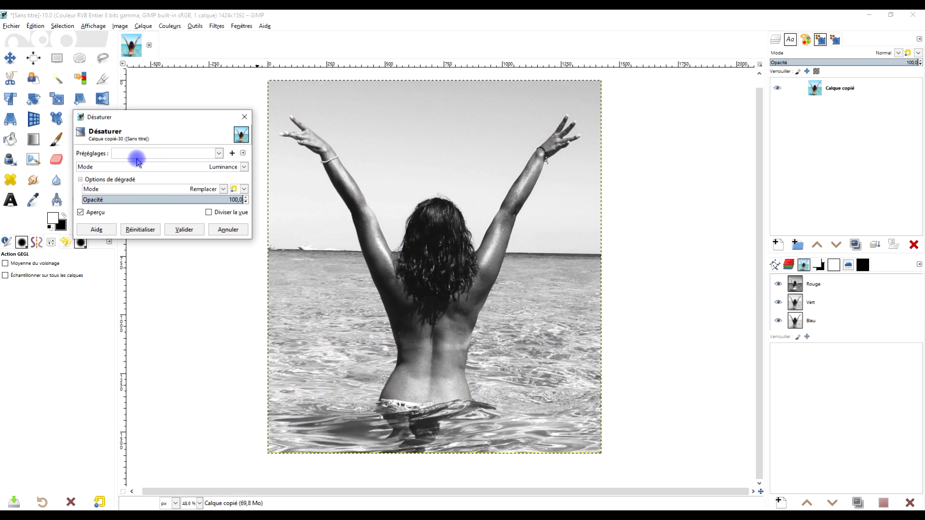
click(142, 171)
click(137, 198)
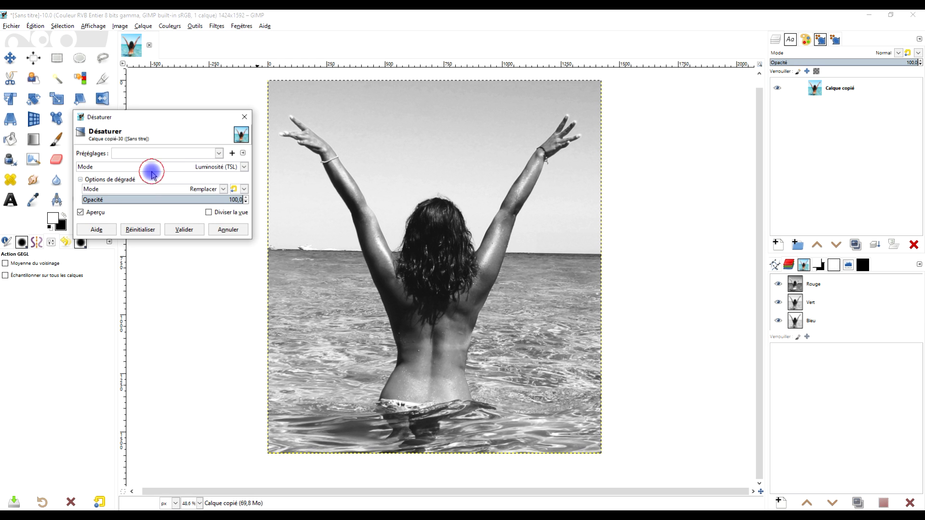
click(152, 172)
click(154, 208)
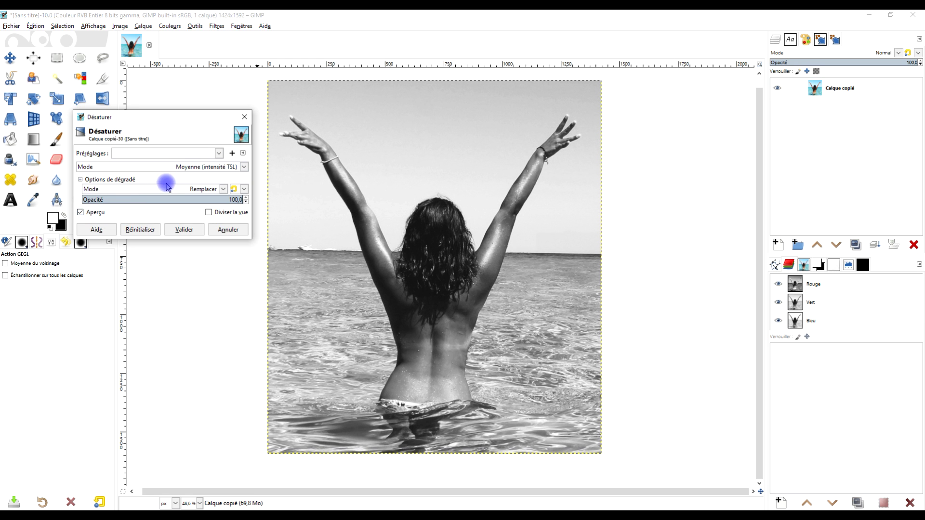
click(218, 231)
Step: Apply Mono Mixer with luminosity preserved and channel multipliers of about -0.983 red, 0.116 green and 1.145 blue
click(168, 27)
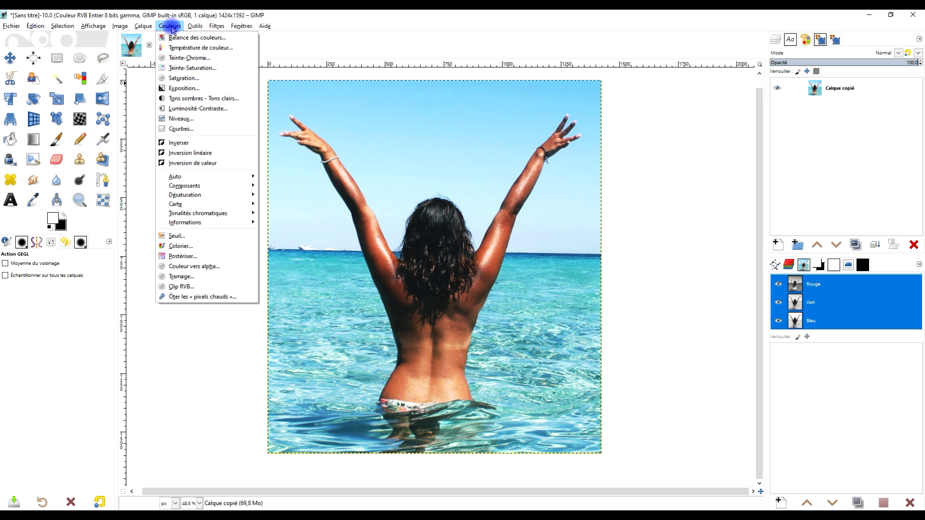
mouse_move(218, 197)
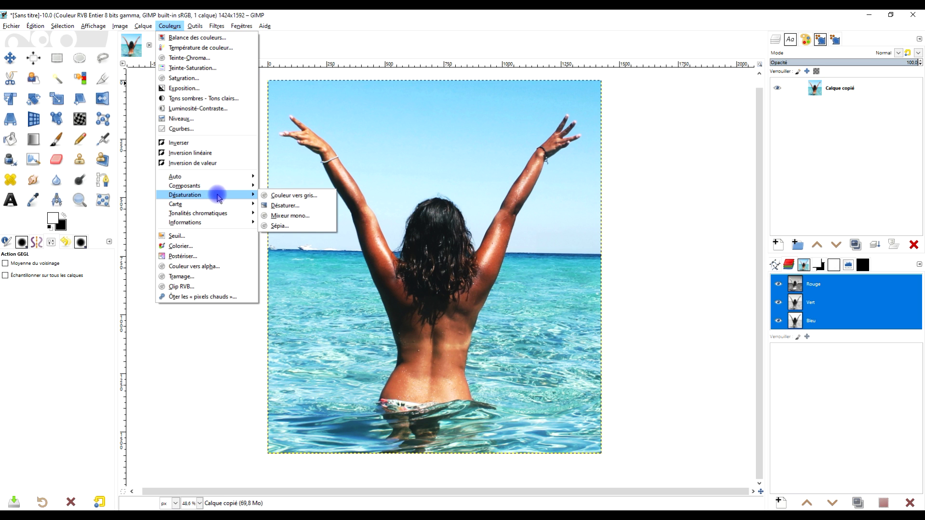
click(303, 215)
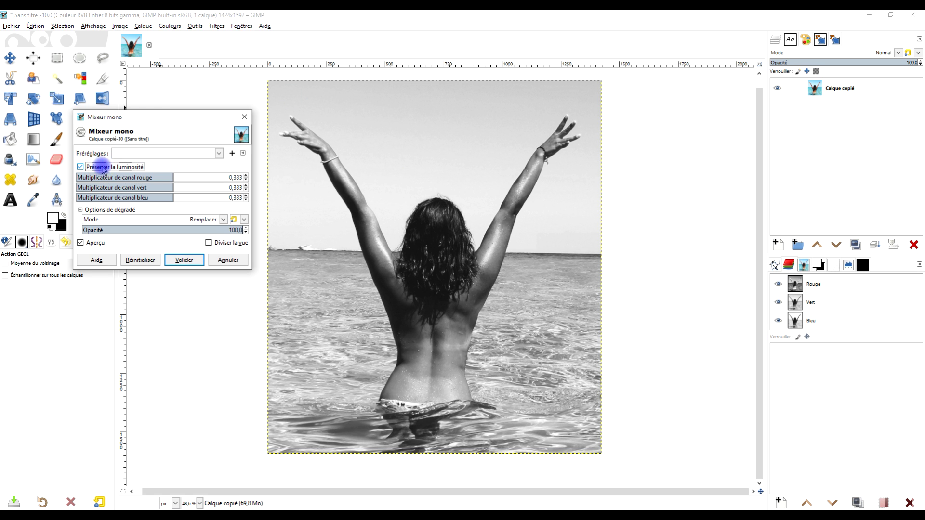
drag(169, 176, 185, 198)
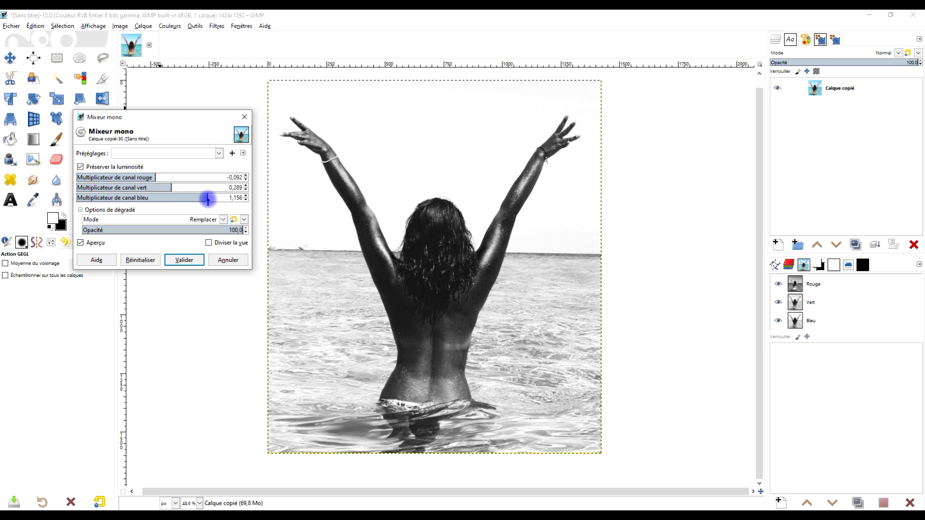
drag(156, 177, 132, 177)
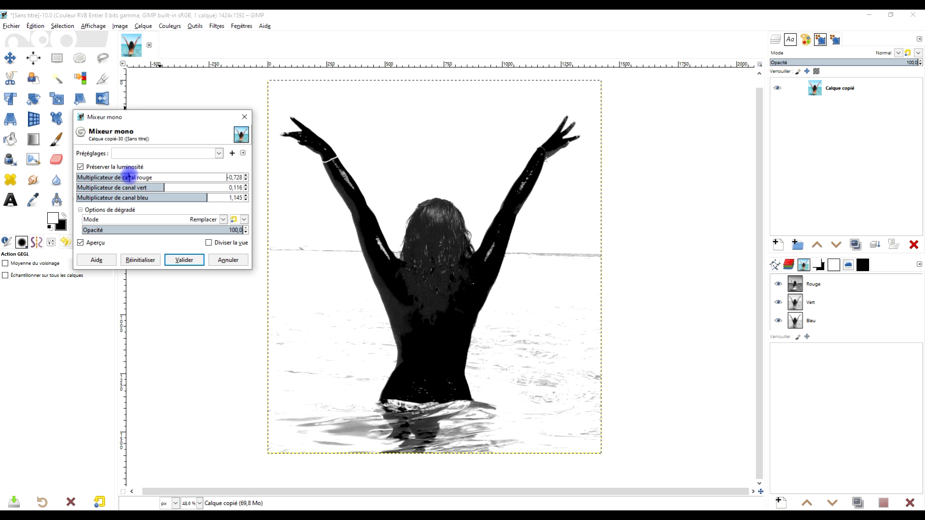
drag(135, 179, 129, 179)
click(229, 188)
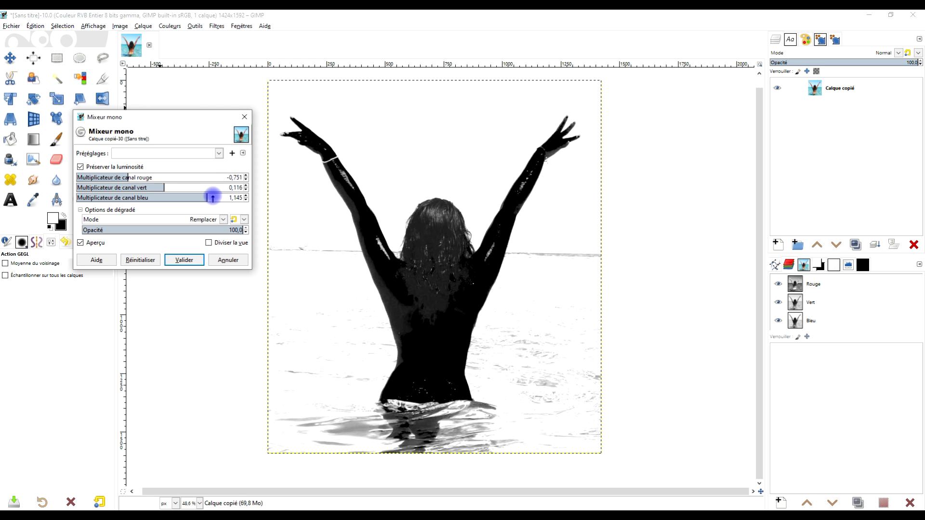
drag(127, 177, 124, 177)
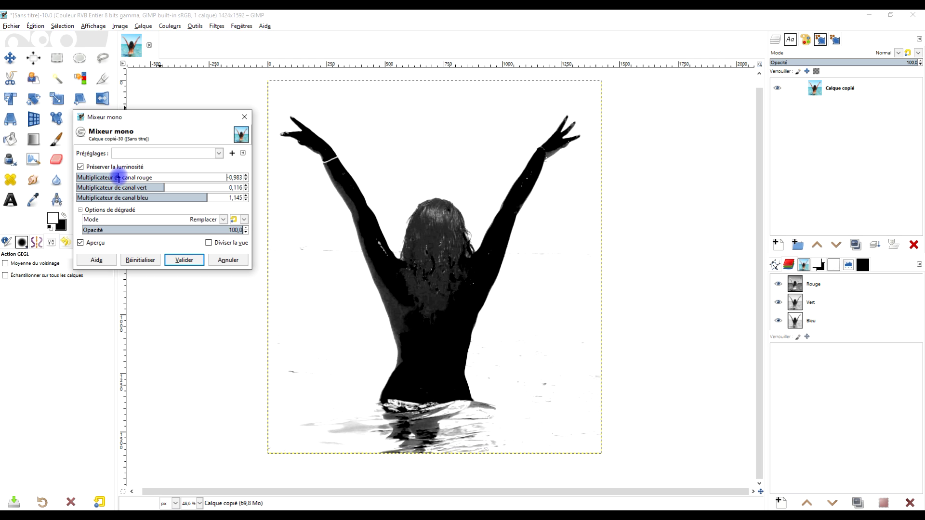
click(185, 261)
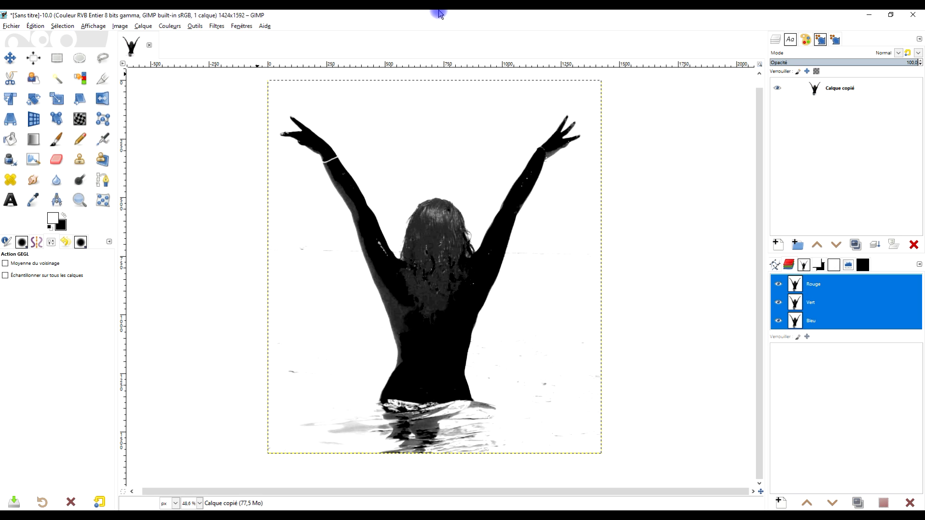
Step: On the photo layer, paint white over the grey specks in the water left of the woman with the Paintbrush, Hardness 075, size 69
click(825, 89)
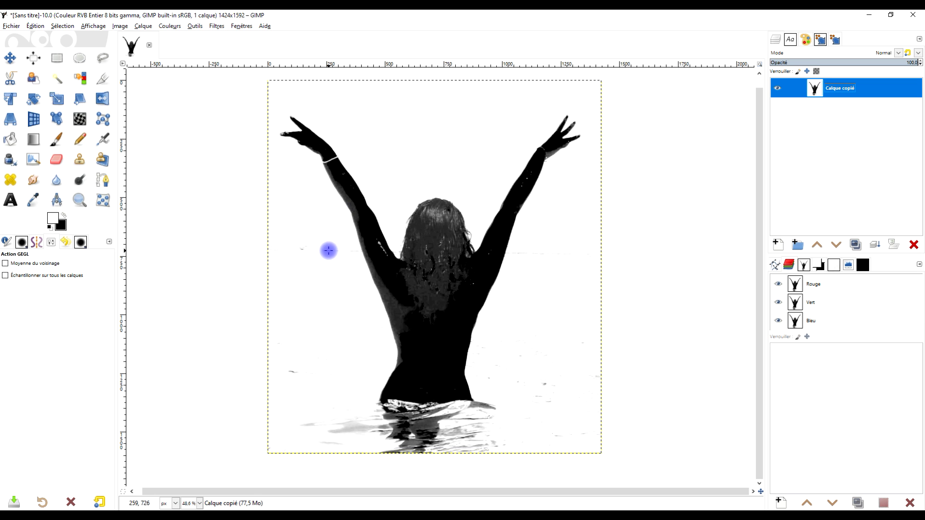
scroll(328, 250, up, 2)
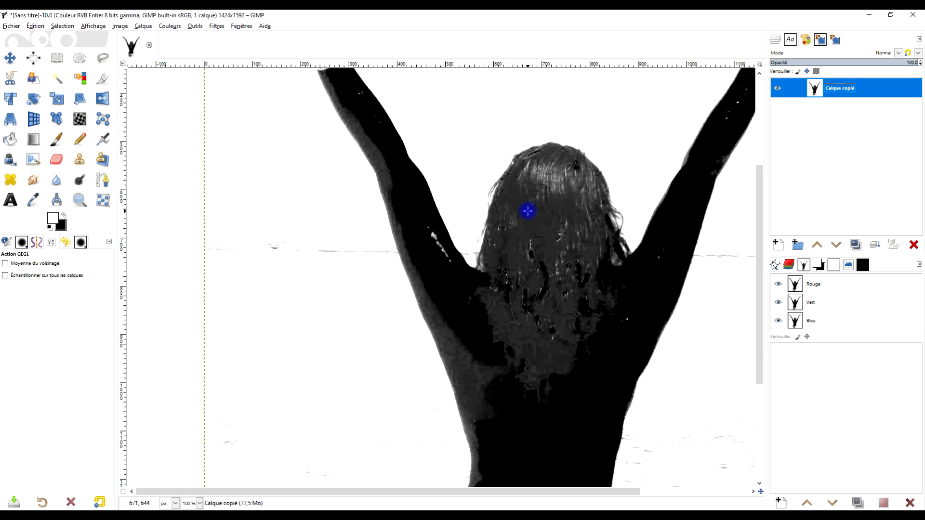
scroll(528, 211, down, 2)
drag(562, 233, 441, 257)
drag(511, 243, 508, 258)
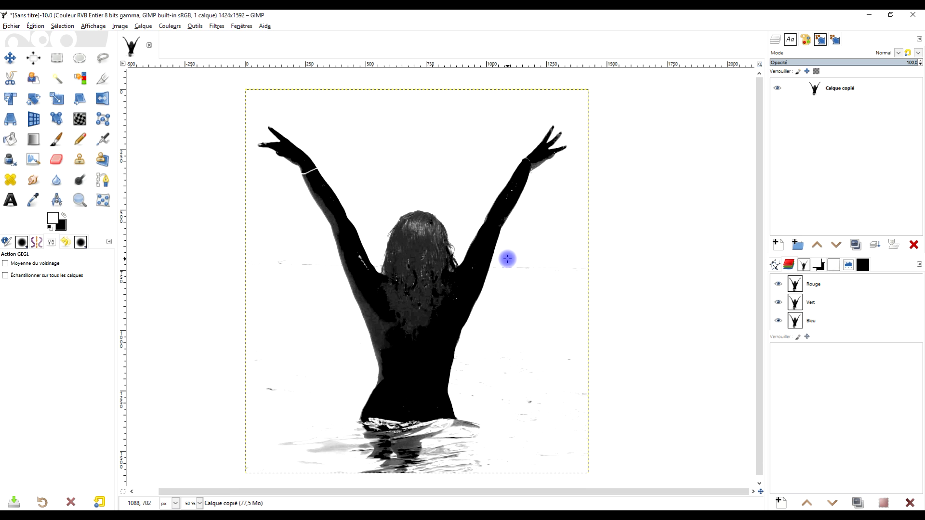
click(56, 139)
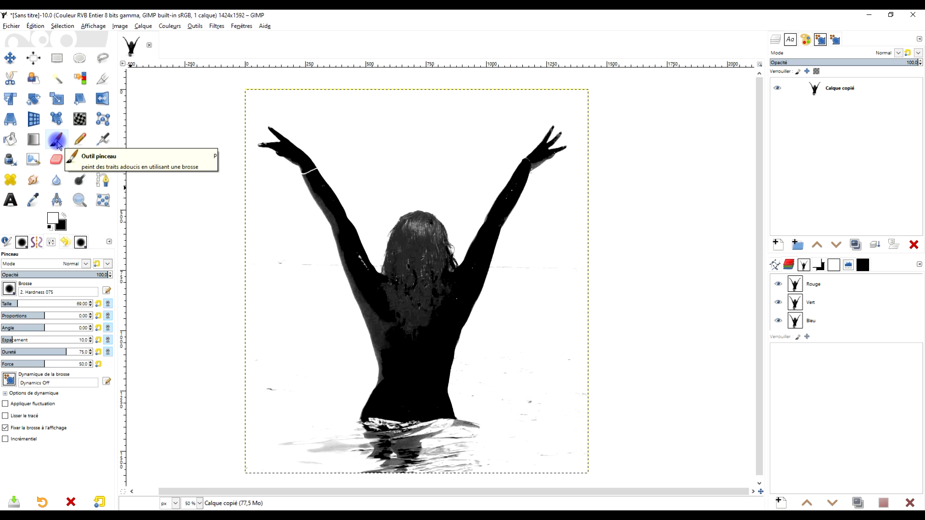
mouse_move(268, 431)
mouse_down()
mouse_move(292, 418)
mouse_move(298, 359)
mouse_up()
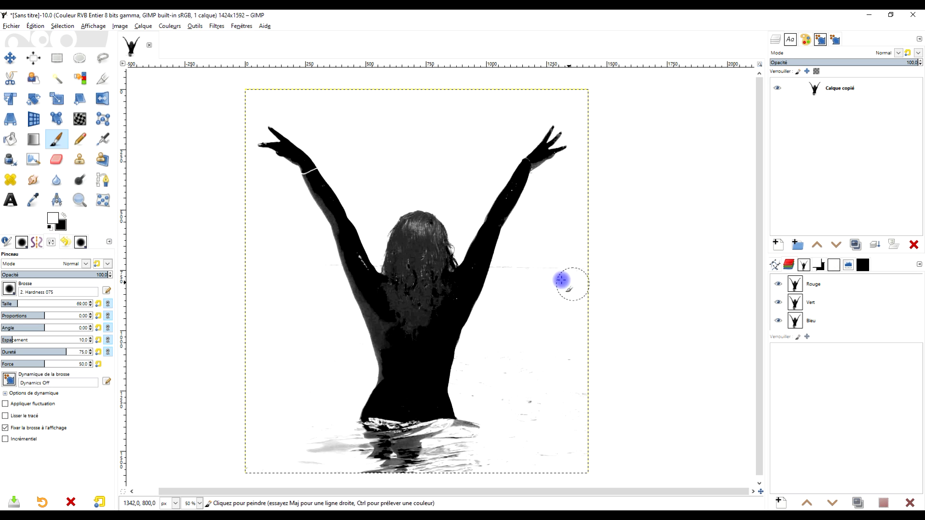
Step: Paint white over the remaining faint horizon line on both sides of the woman, close to the edges of her arms
key(1)
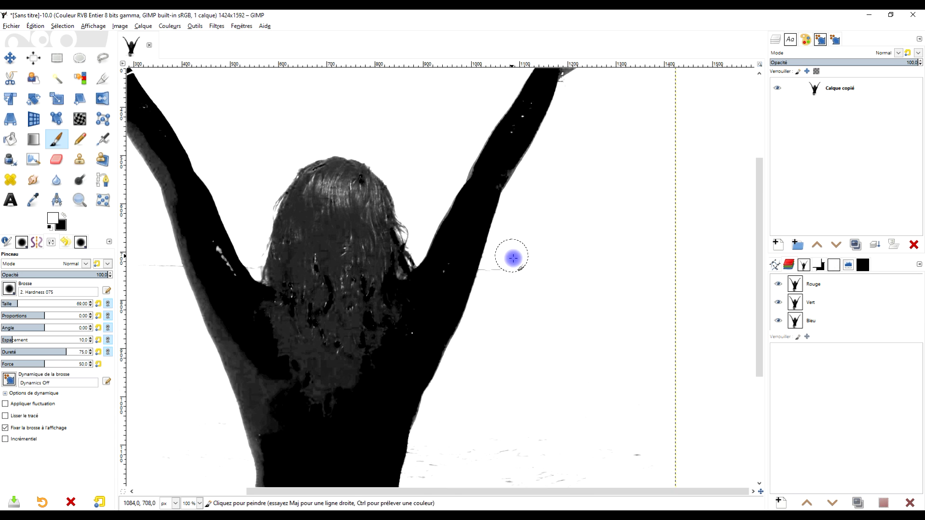
key(plus)
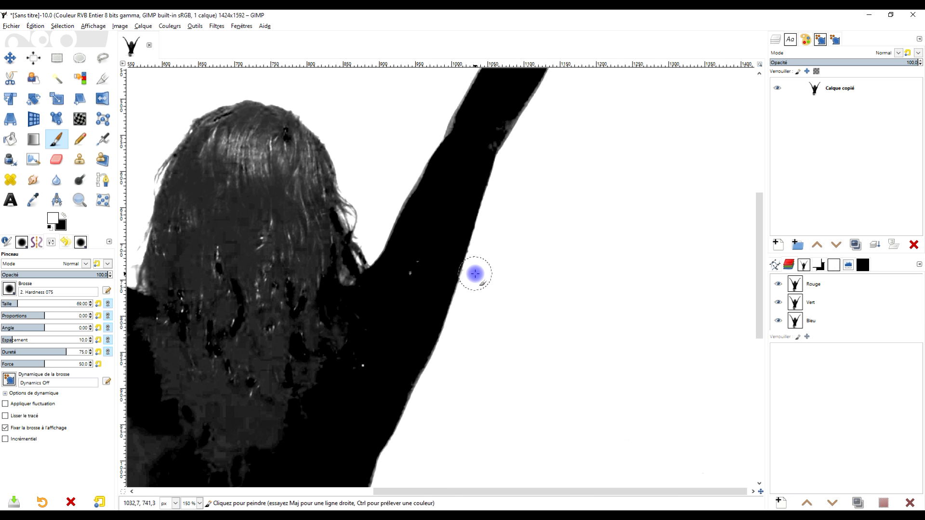
key(1)
key(plus)
mouse_move(431, 268)
mouse_down()
mouse_move(452, 273)
mouse_move(386, 270)
mouse_move(449, 276)
mouse_up()
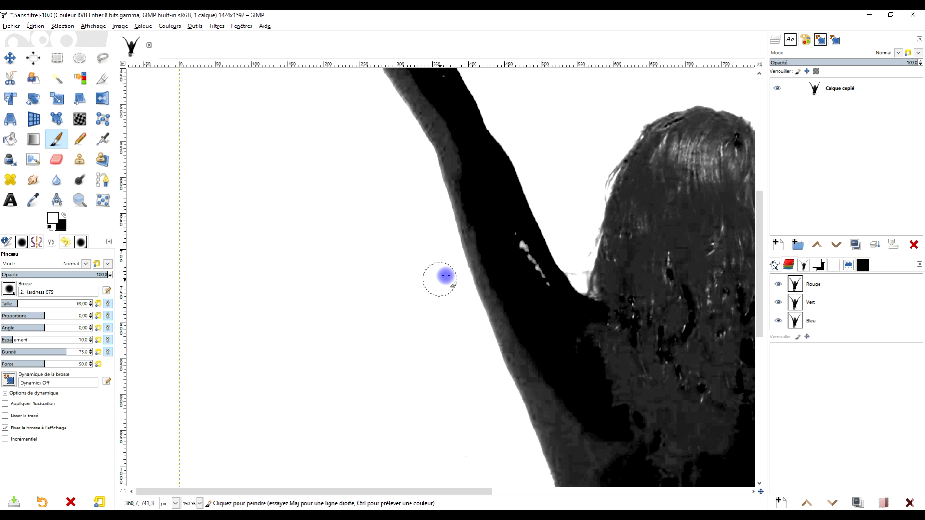
scroll(610, 233, up, 4)
mouse_move(483, 365)
mouse_down()
mouse_move(471, 368)
mouse_move(504, 382)
mouse_move(479, 370)
mouse_up()
scroll(478, 371, down, 7)
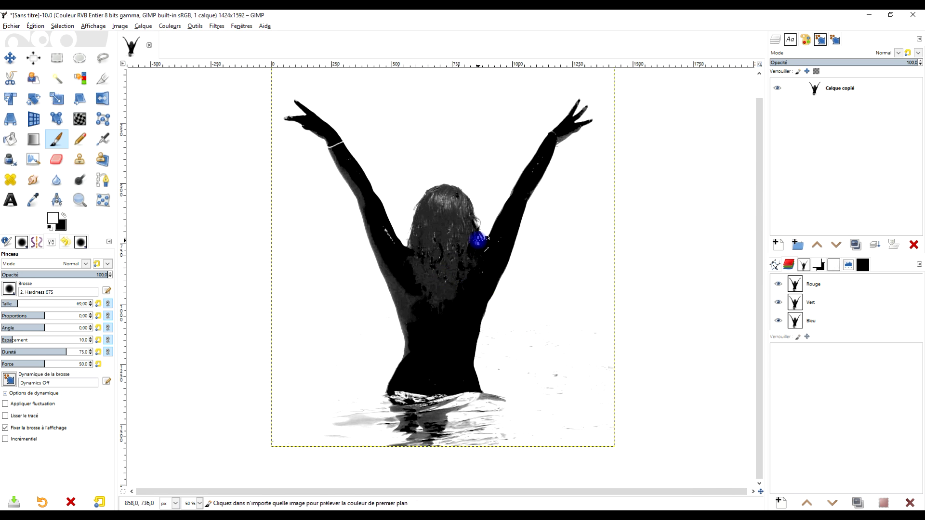
Step: Swap the foreground colour to black and paint over the grey areas of the woman's back and lower hair
scroll(480, 241, up, 1)
click(64, 216)
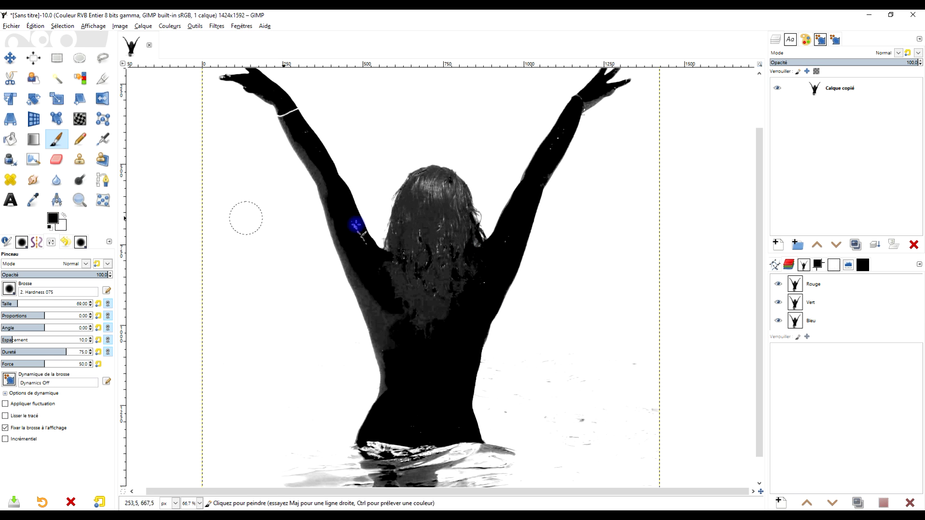
scroll(355, 221, up, 2)
mouse_move(430, 267)
mouse_down()
mouse_move(442, 296)
mouse_move(434, 390)
mouse_move(460, 332)
mouse_move(469, 362)
mouse_move(477, 344)
mouse_move(511, 324)
mouse_move(391, 345)
mouse_up()
scroll(385, 345, down, 3)
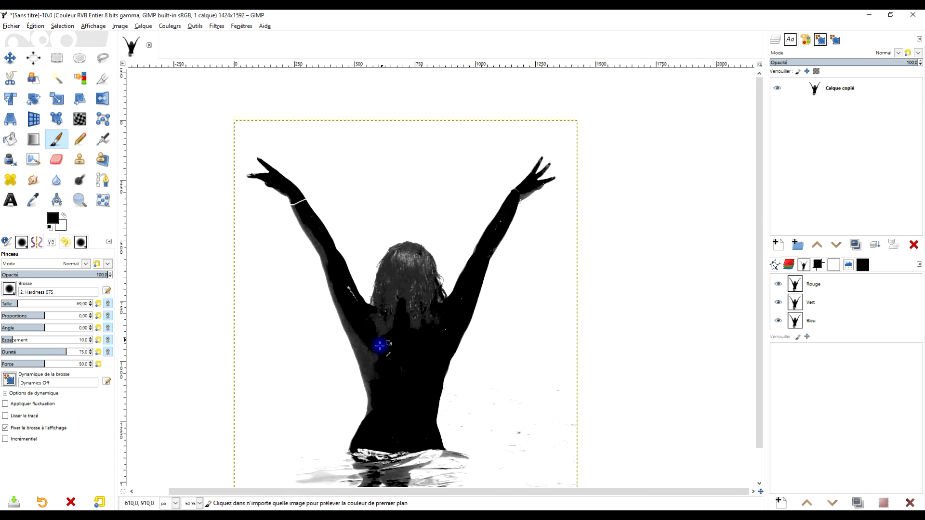
Step: Paint black over the centre of the hair, the torso and the white marks on the left upper arm
scroll(331, 361, up, 2)
scroll(376, 262, down, 3)
mouse_move(314, 211)
mouse_down()
mouse_move(344, 290)
mouse_move(363, 276)
mouse_up()
mouse_move(401, 327)
mouse_down()
mouse_move(423, 290)
mouse_move(435, 234)
mouse_move(421, 228)
mouse_move(414, 205)
mouse_move(373, 251)
mouse_move(358, 232)
mouse_move(387, 190)
mouse_move(413, 121)
mouse_move(399, 170)
mouse_move(414, 98)
mouse_move(430, 137)
mouse_move(431, 118)
mouse_move(446, 197)
mouse_move(465, 194)
mouse_move(485, 237)
mouse_move(530, 169)
mouse_up()
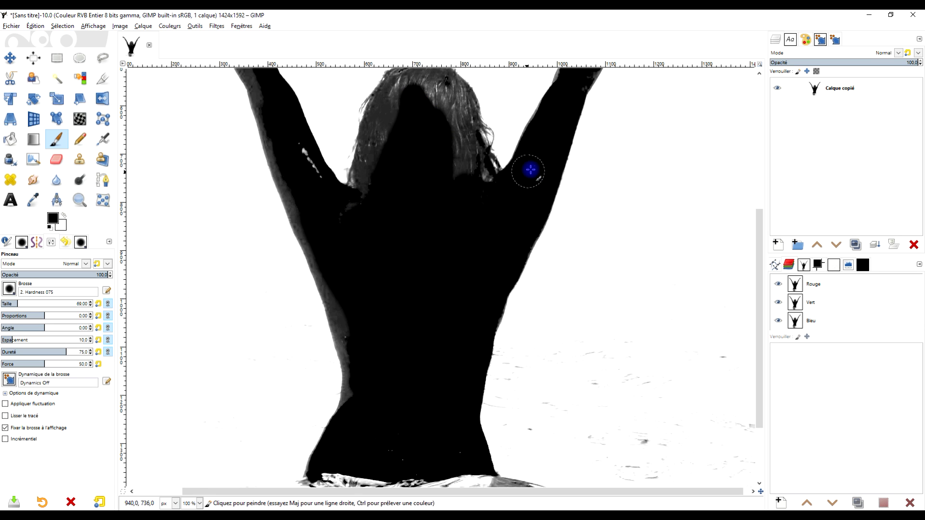
mouse_move(440, 256)
mouse_down()
mouse_move(354, 230)
mouse_move(302, 148)
mouse_move(361, 364)
mouse_up()
scroll(474, 285, down, 2)
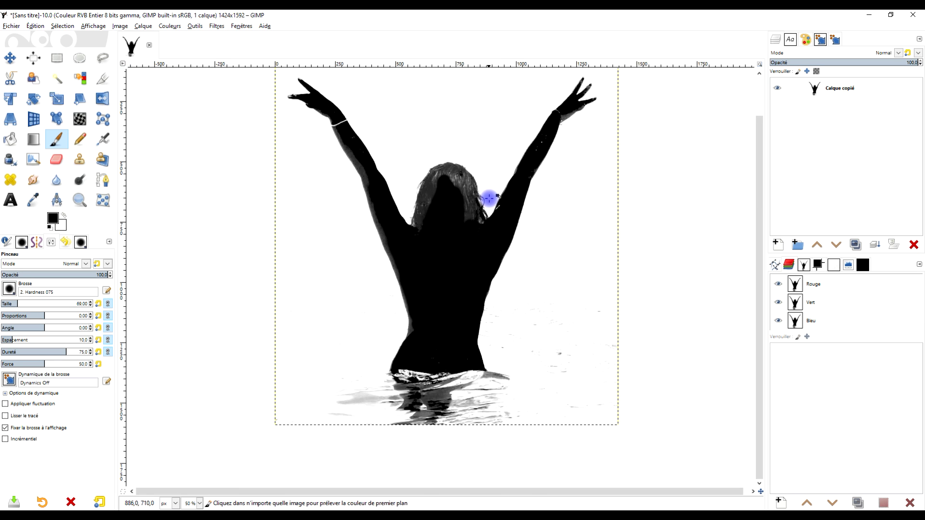
Step: Paint black over more of the hair and the specks inside the right forearm, undoing the stroke over the elbow
scroll(450, 226, up, 3)
mouse_move(378, 256)
mouse_down()
mouse_move(349, 252)
mouse_move(384, 234)
mouse_move(420, 311)
mouse_move(395, 257)
mouse_move(417, 306)
mouse_move(420, 376)
mouse_move(428, 315)
mouse_move(441, 382)
mouse_move(438, 345)
mouse_move(401, 308)
mouse_move(361, 334)
mouse_move(340, 295)
mouse_move(305, 409)
mouse_move(337, 256)
mouse_up()
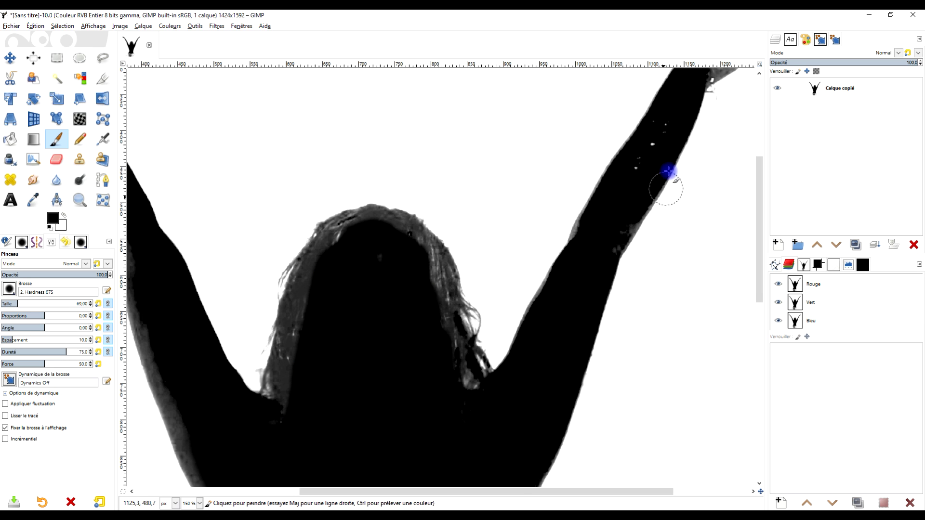
scroll(644, 188, up, 1)
scroll(644, 188, right, 1)
mouse_move(644, 188)
mouse_down()
mouse_move(632, 161)
mouse_move(581, 282)
mouse_up()
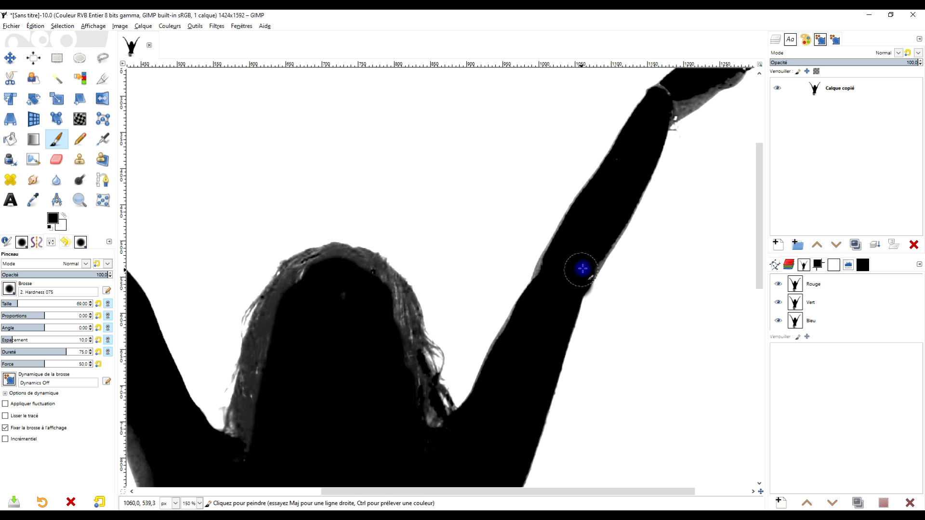
key(ctrl+z)
drag(626, 164, 605, 199)
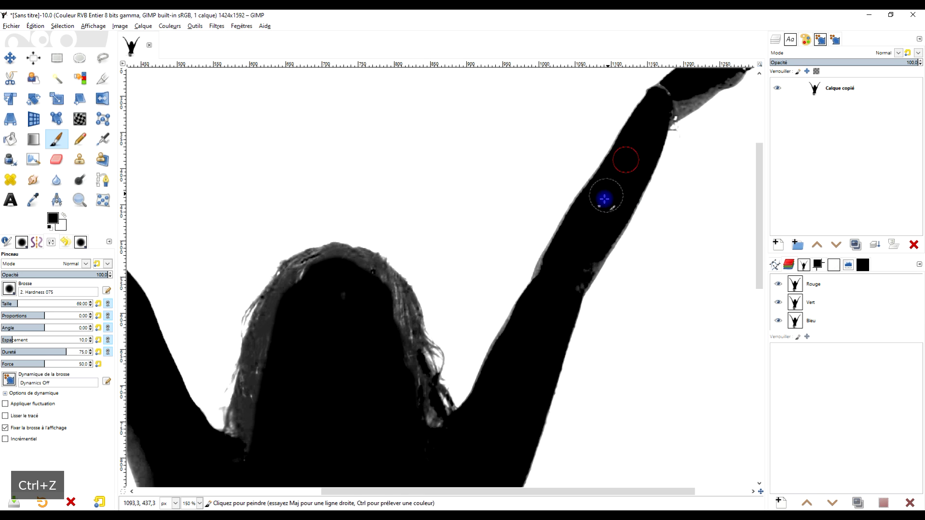
Step: Paint black over the light specks and grey patches inside the woman's left arm, staying within its outline
scroll(581, 234, up, 2)
scroll(581, 235, down, 5)
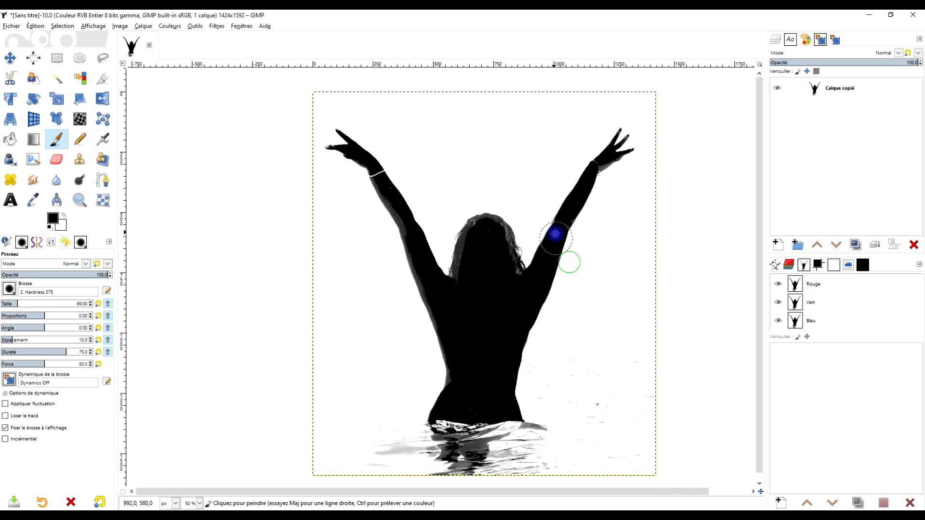
scroll(589, 285, up, 1)
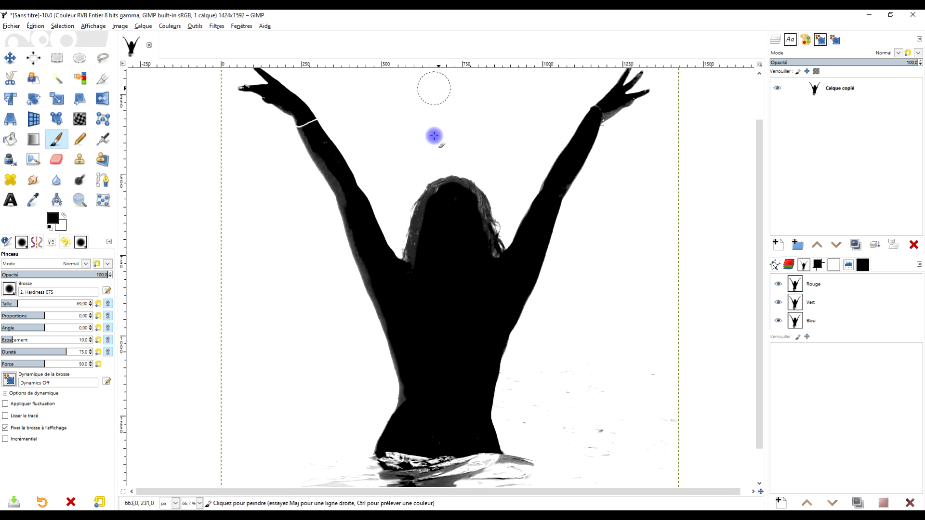
scroll(360, 183, up, 2)
drag(298, 158, 340, 245)
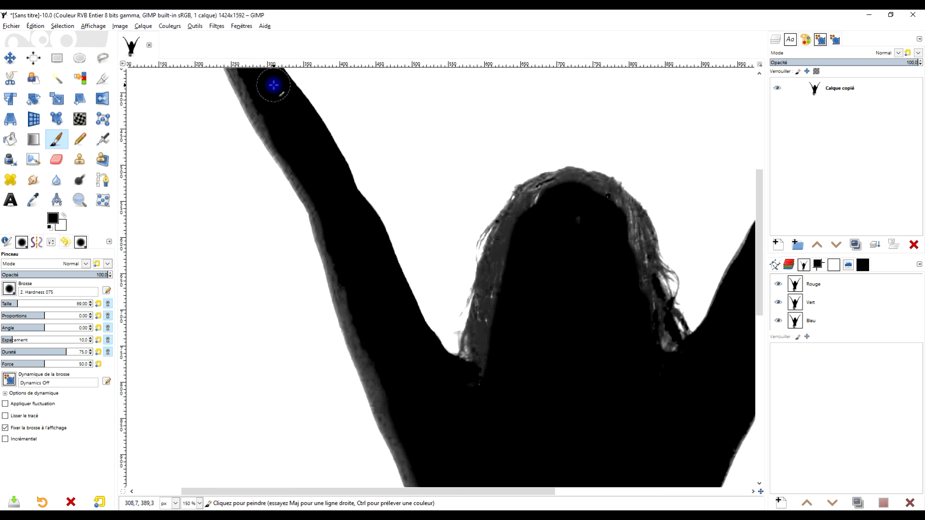
Step: Display the whole silhouette full screen with the docks hidden to examine the retouching
scroll(305, 128, down, 2)
scroll(405, 198, down, 1)
key(F11)
key(Tab)
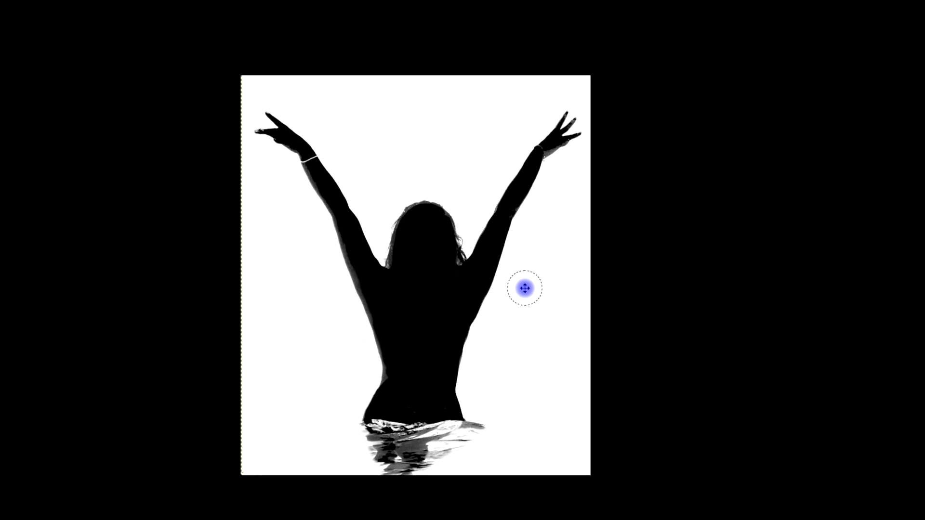